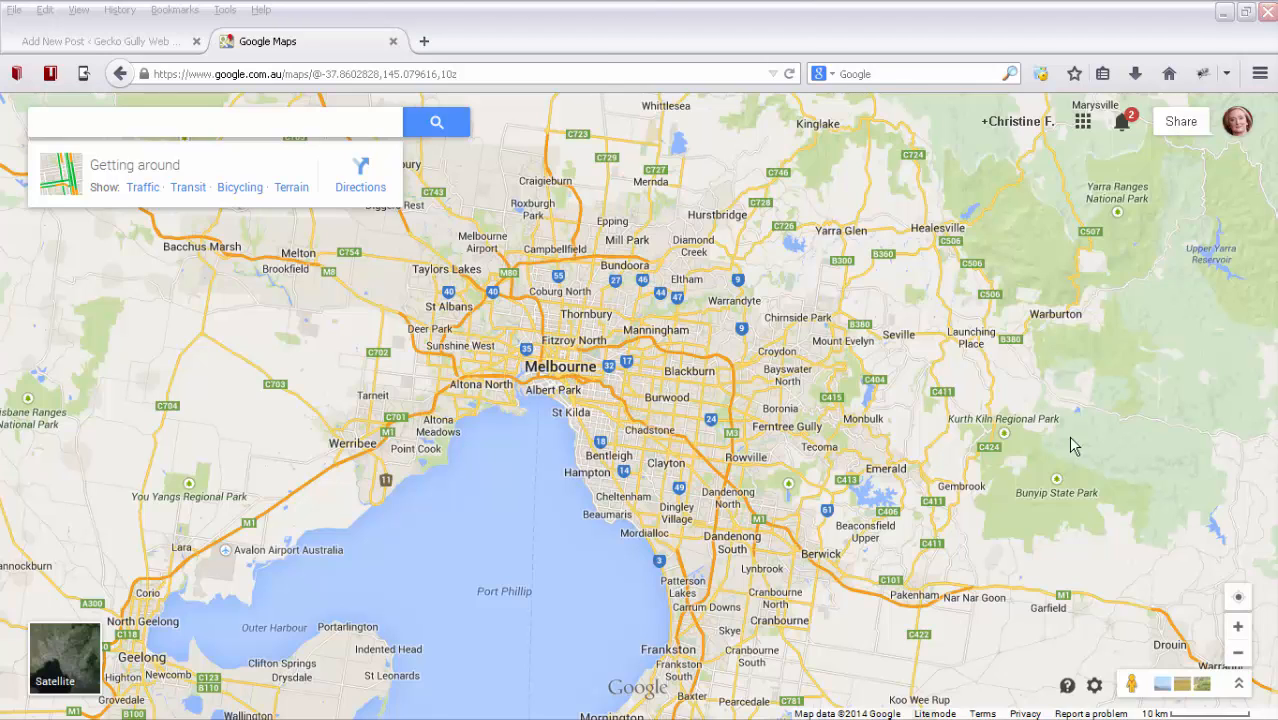
Search the map for "melbourne zoo" and open the suggested Melbourne Zoo location in Parkville, Victoria.
left_click(1238, 634)
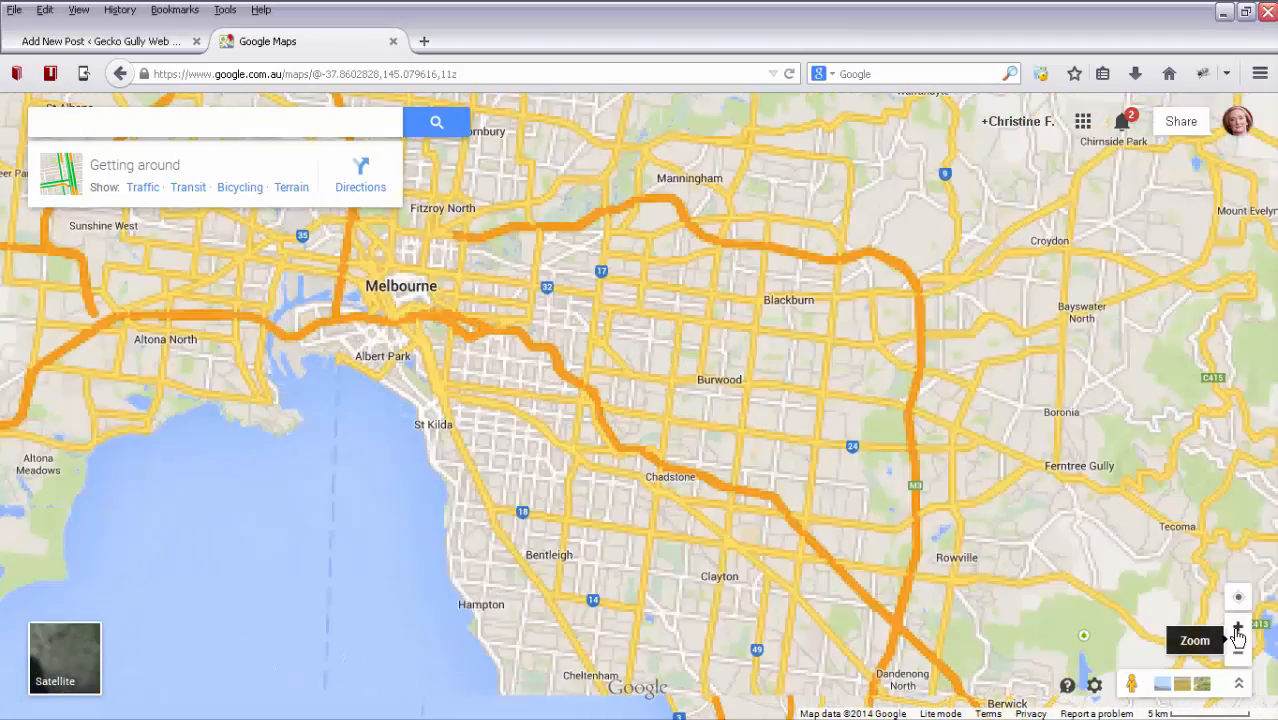
left_click(1238, 634)
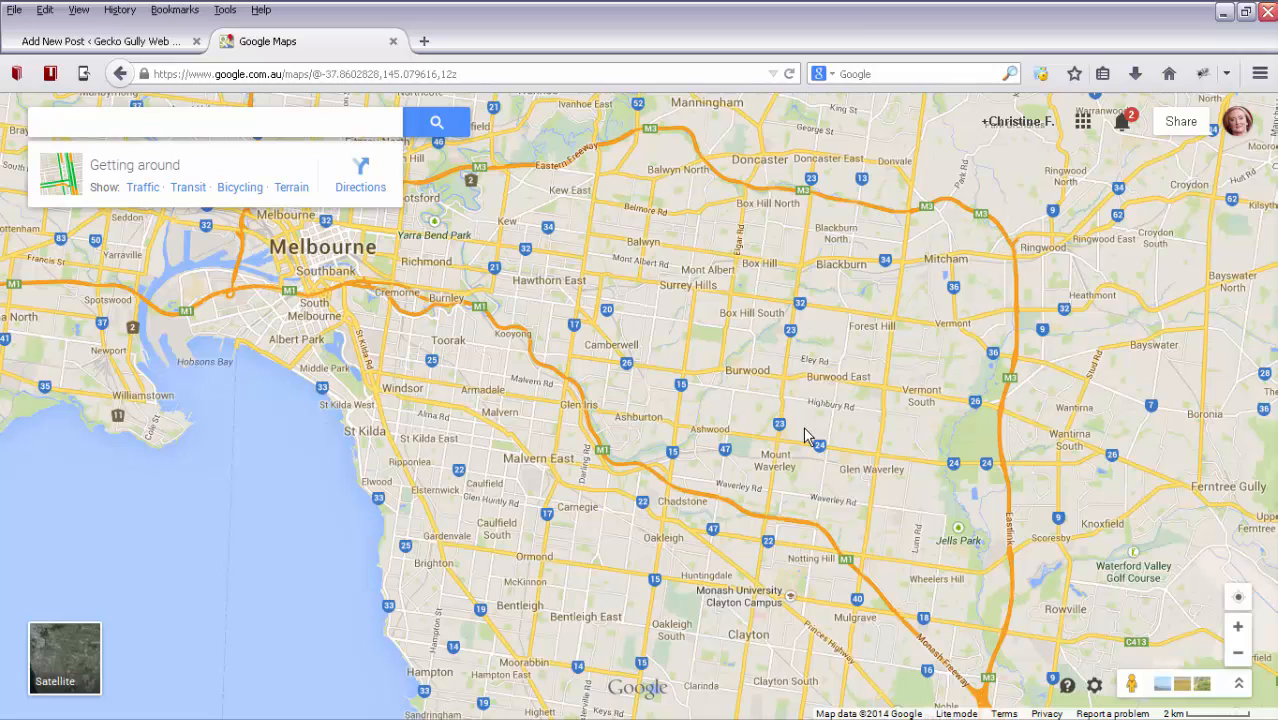
left_click(115, 122)
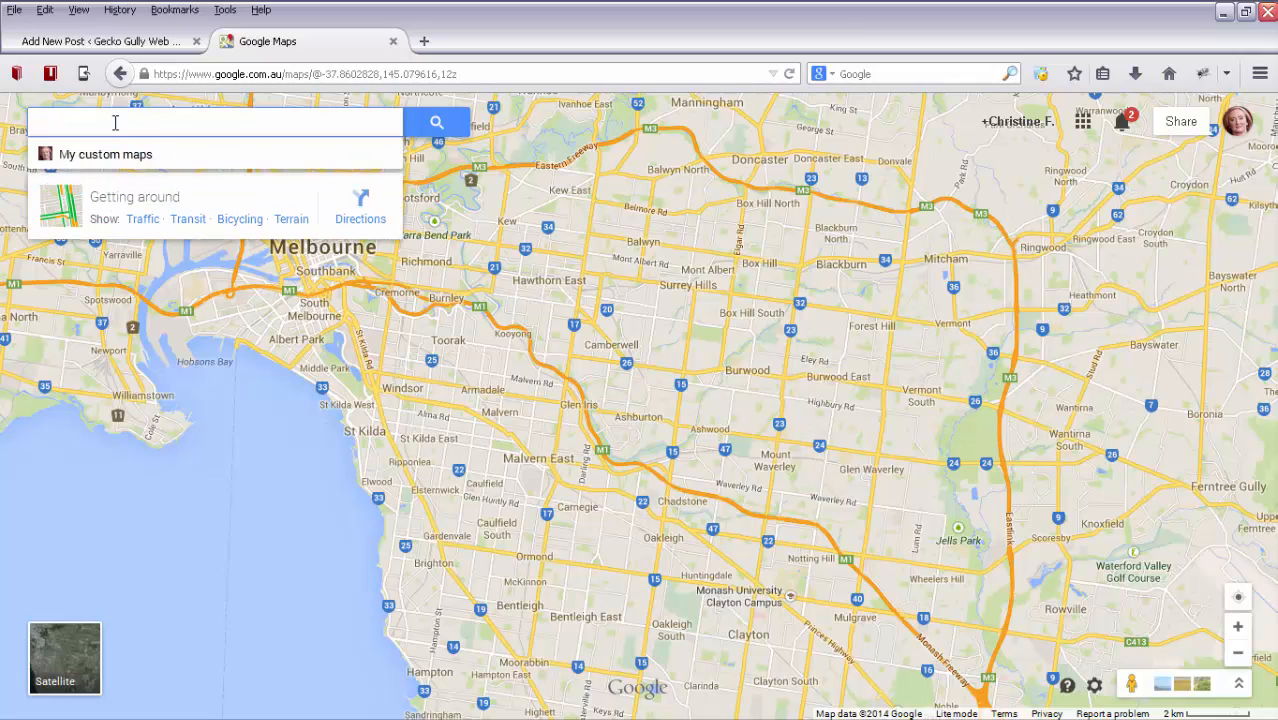
type("melbour")
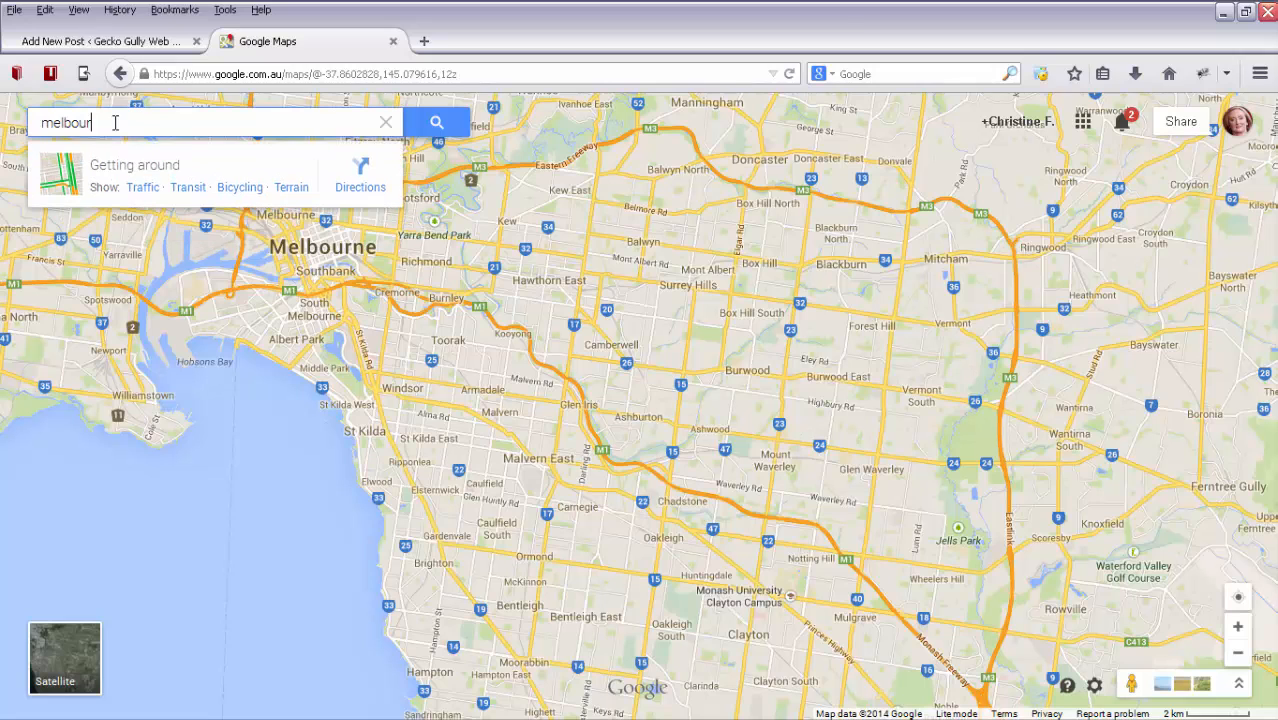
type("ne z")
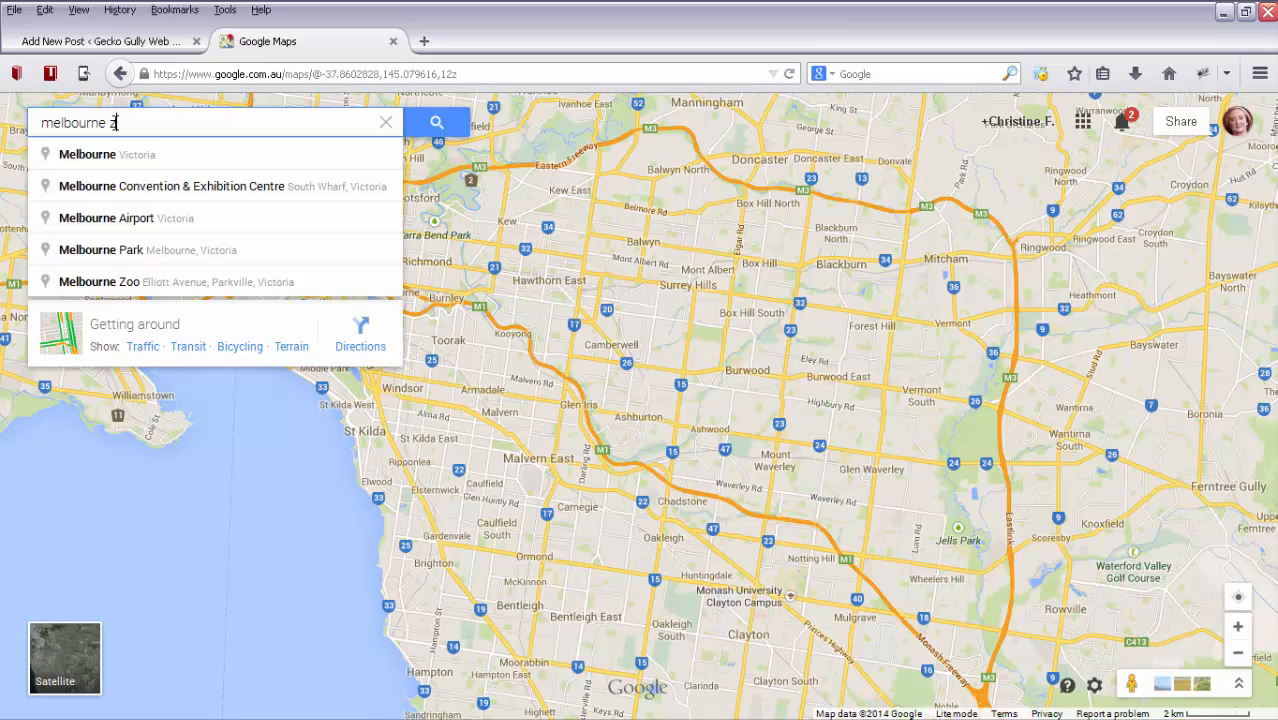
type("oo")
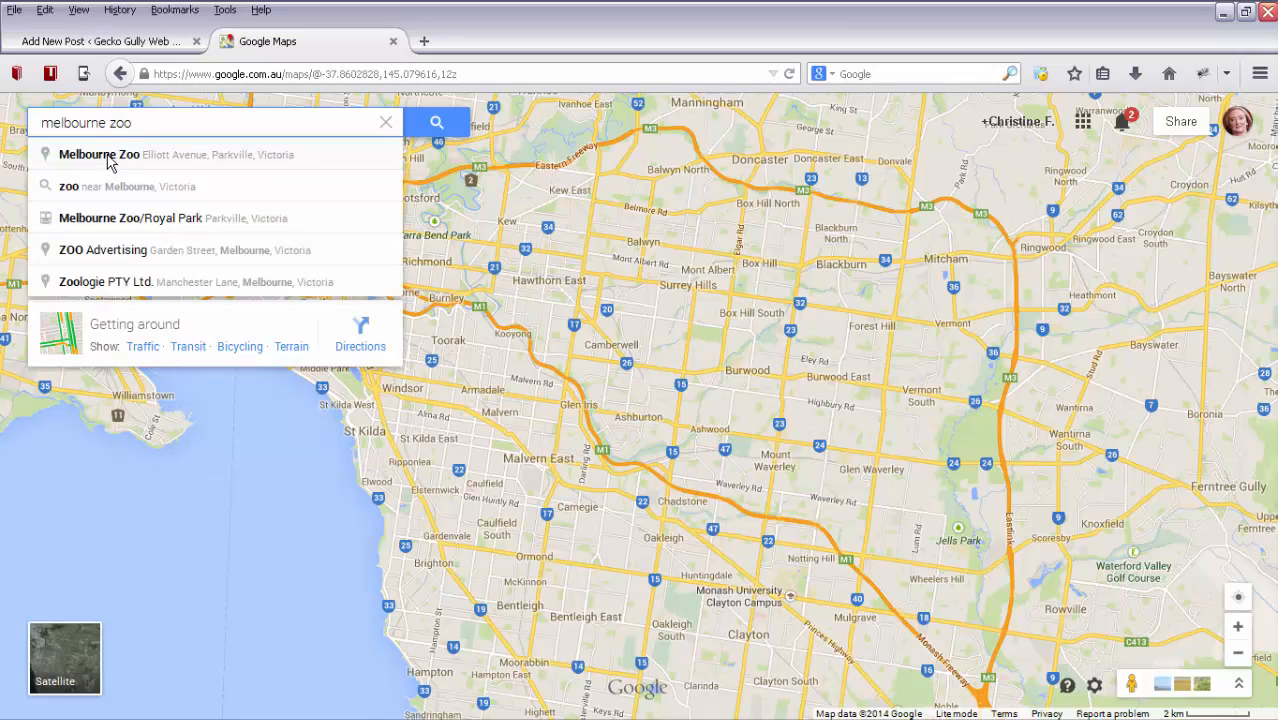
left_click(99, 155)
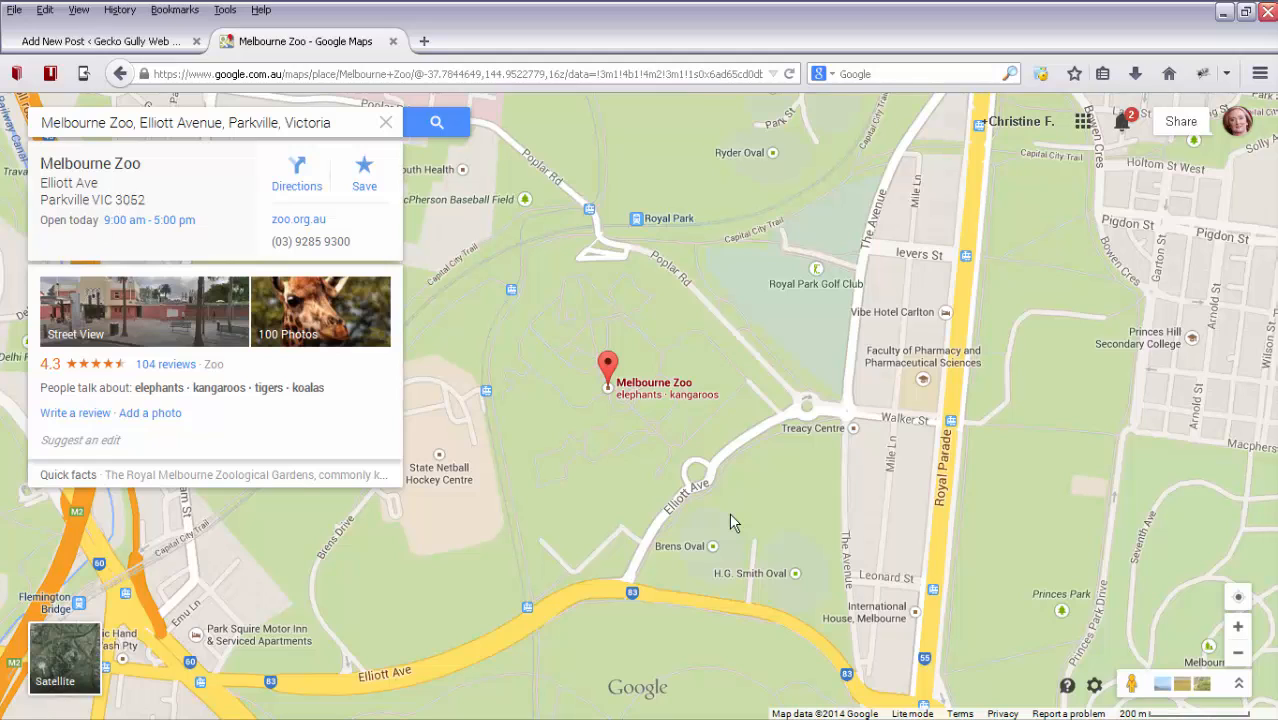
Copy the iframe embed code for the Melbourne Zoo map at the Small size.
left_click(1095, 688)
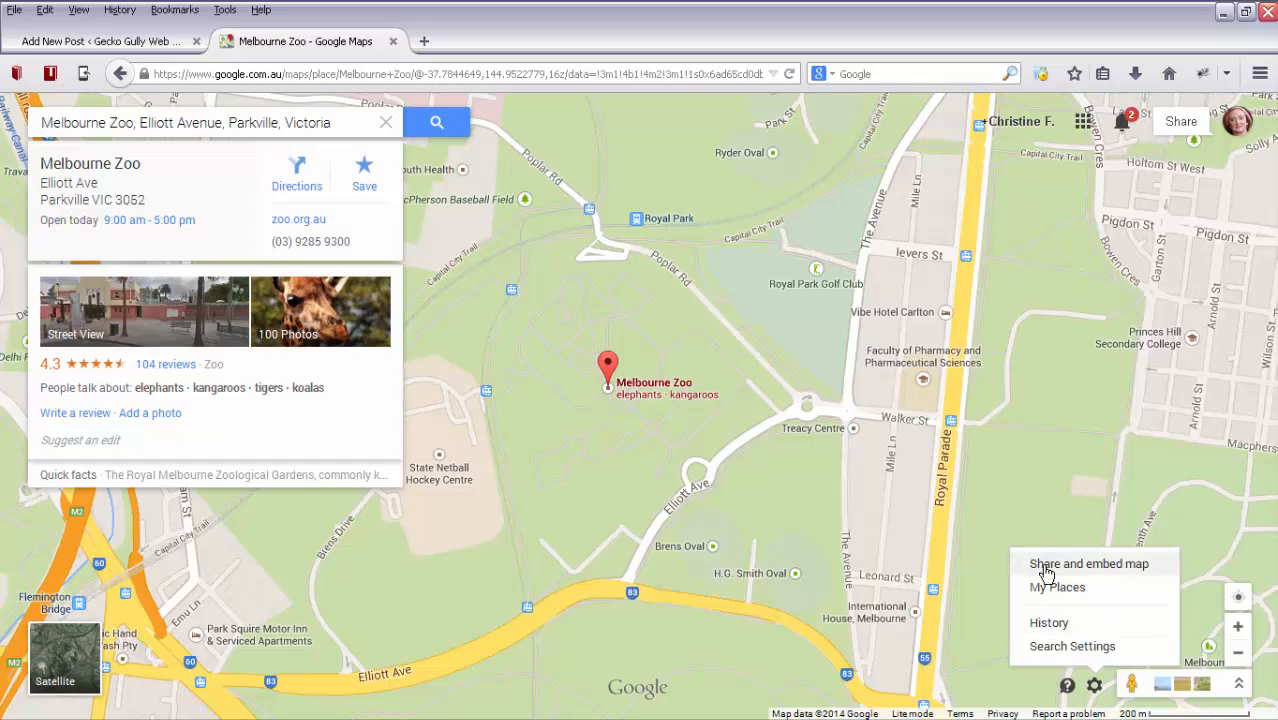
left_click(1122, 566)
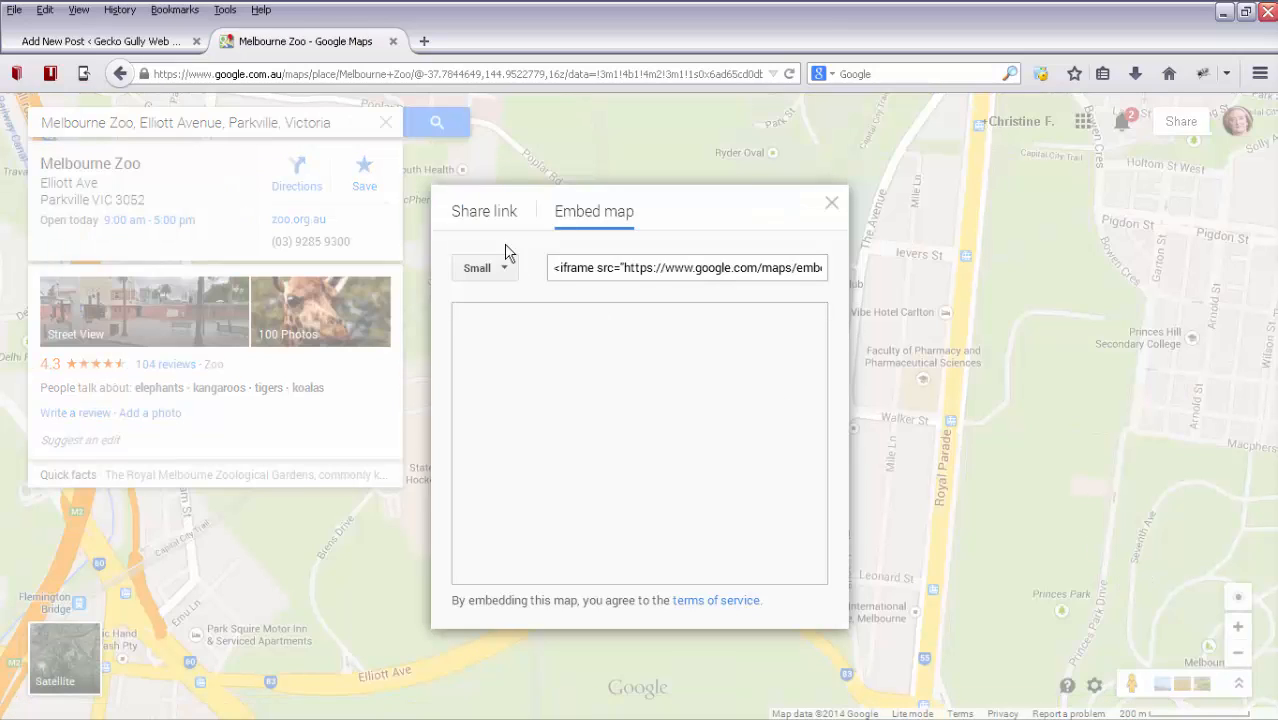
left_click(478, 216)
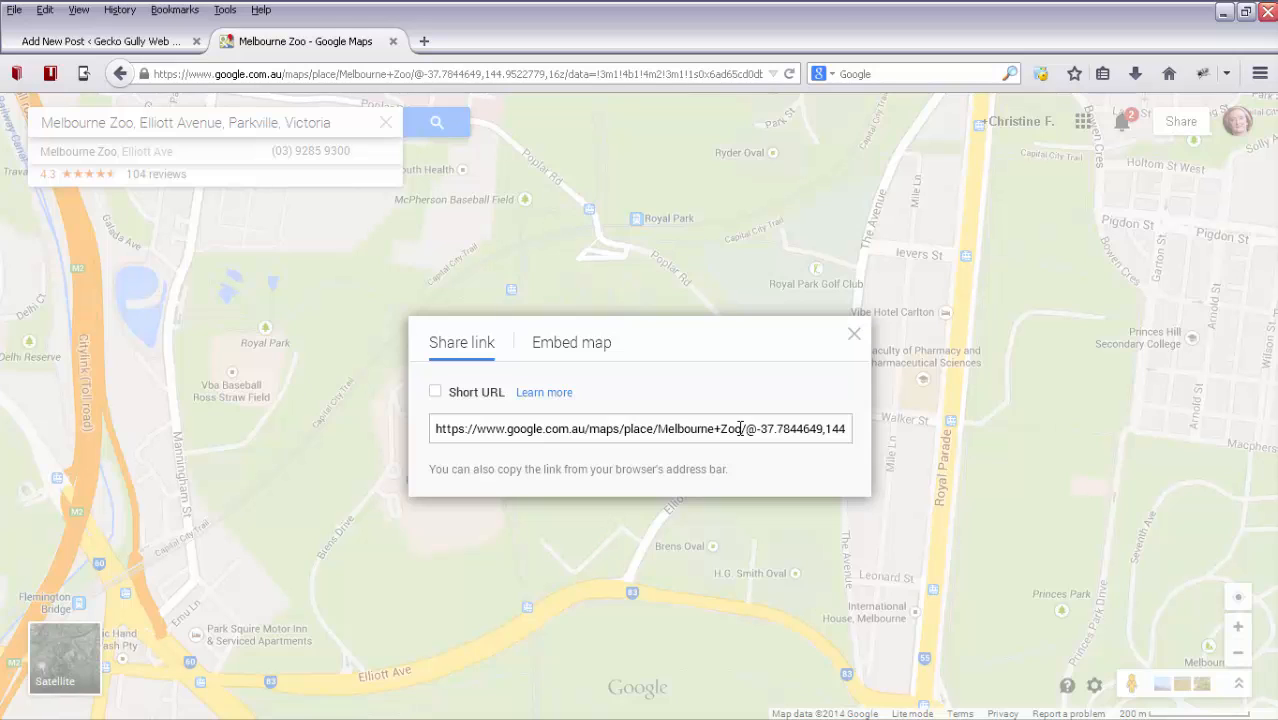
left_click(575, 345)
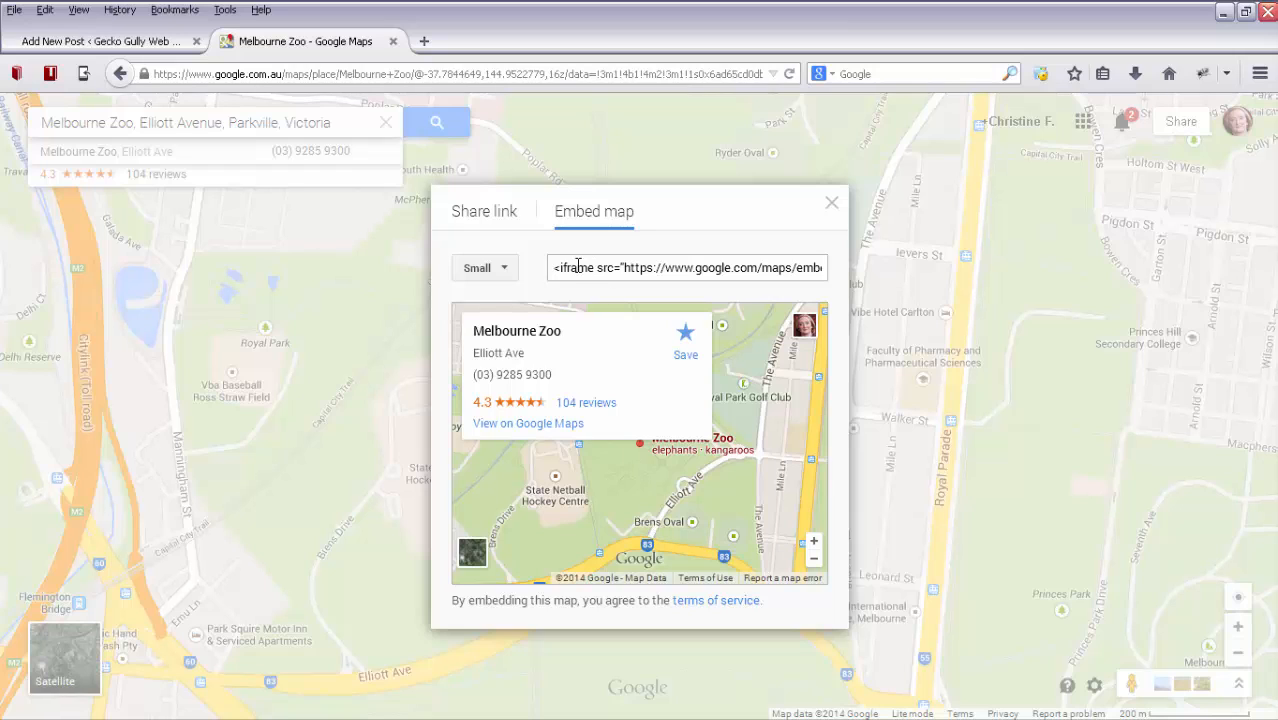
left_click(505, 272)
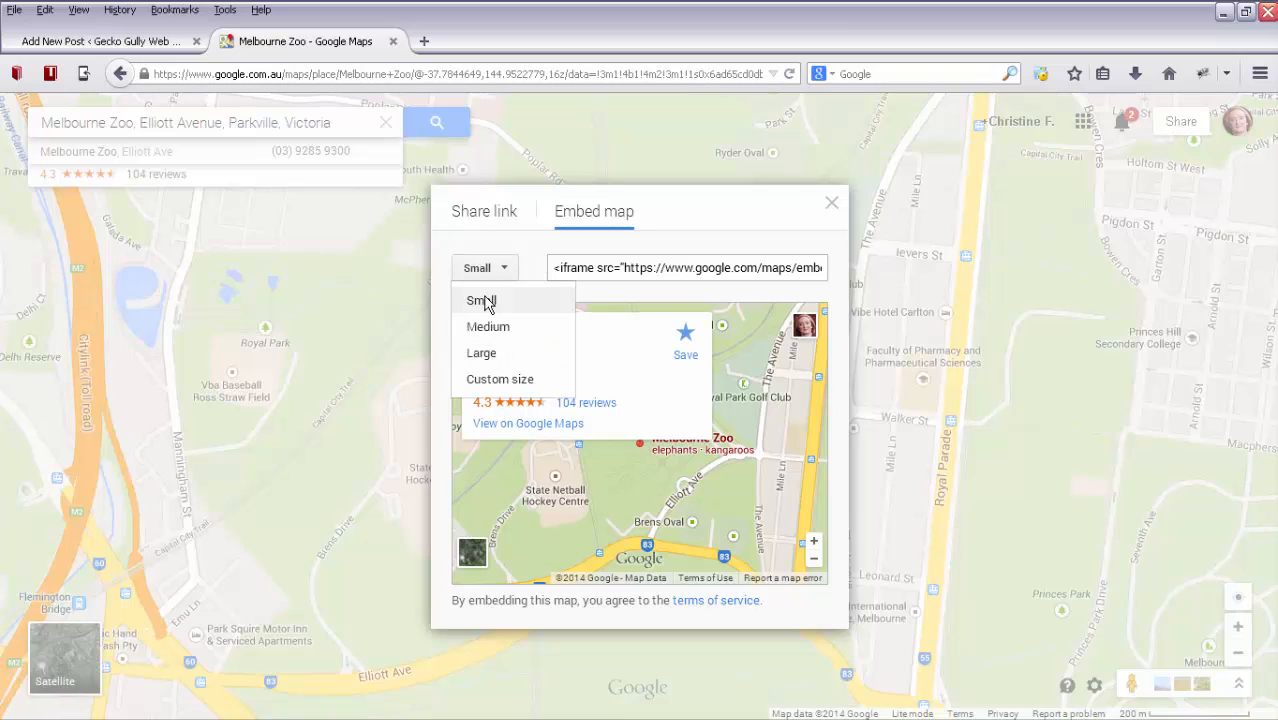
left_click(486, 299)
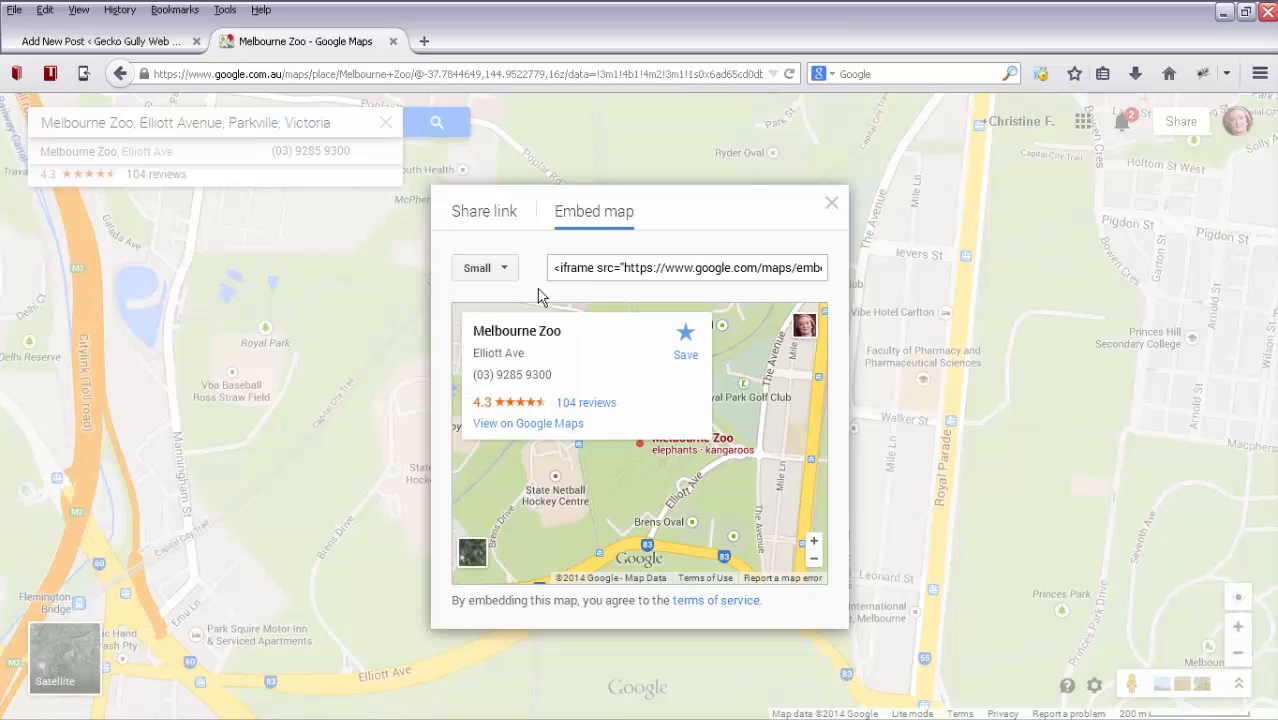
left_click(601, 265)
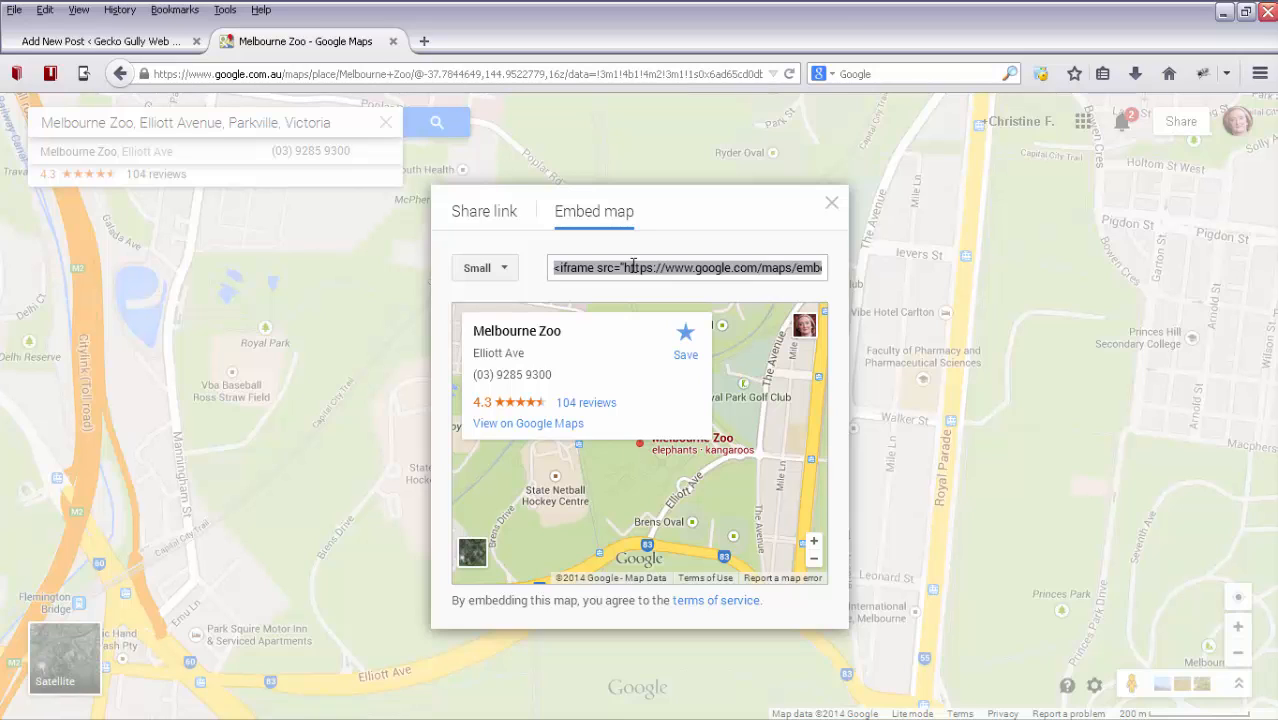
Switch to the new WordPress post and enter the title "How to embed a map on your site".
left_click(110, 41)
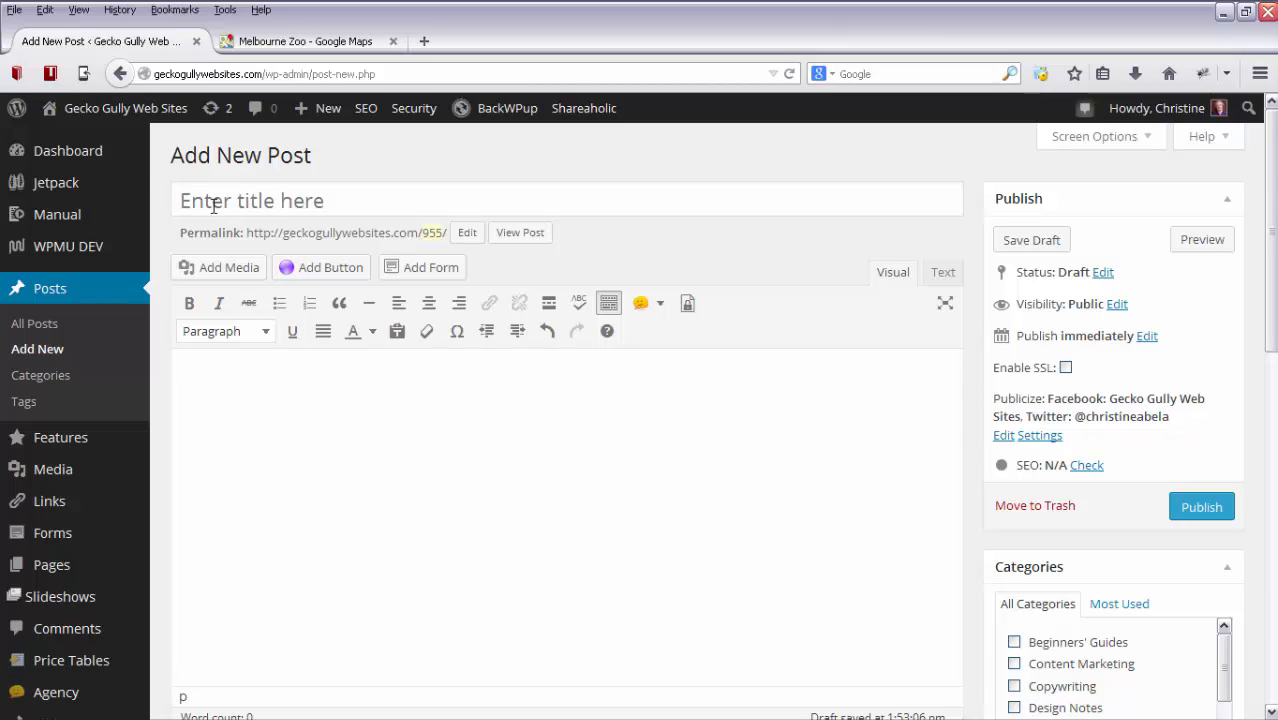
left_click(456, 204)
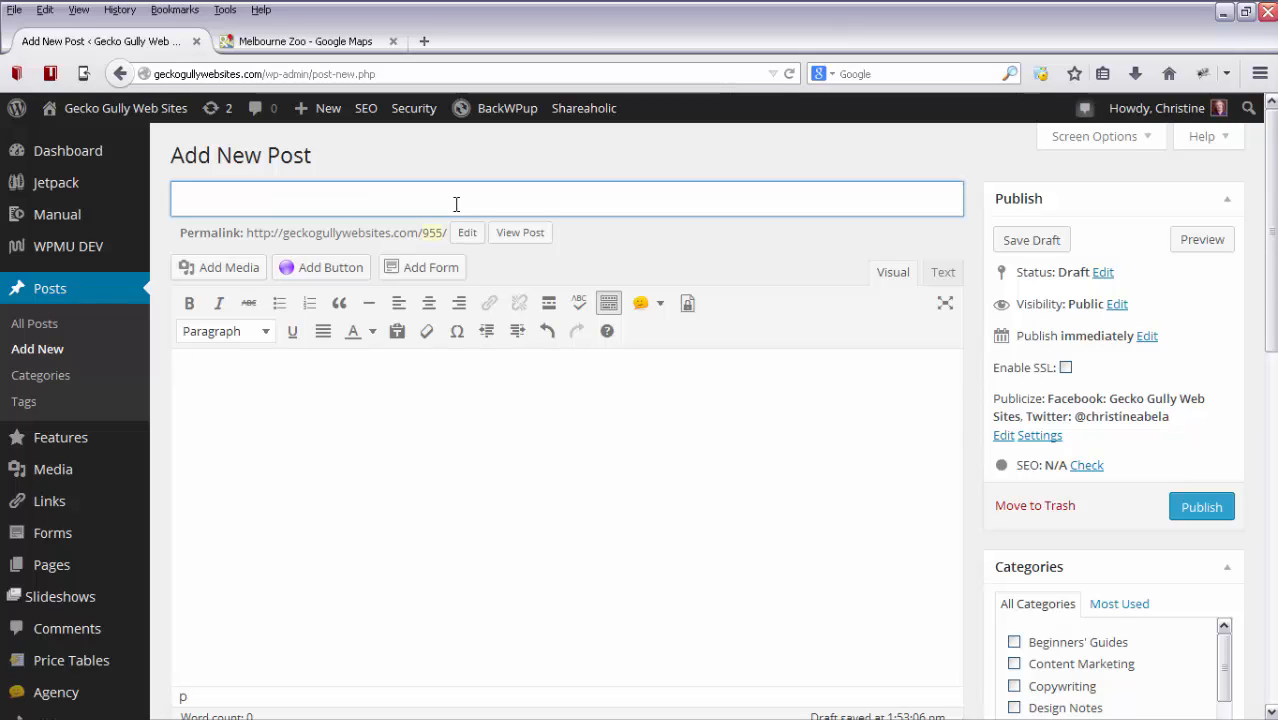
type("How to embed a map")
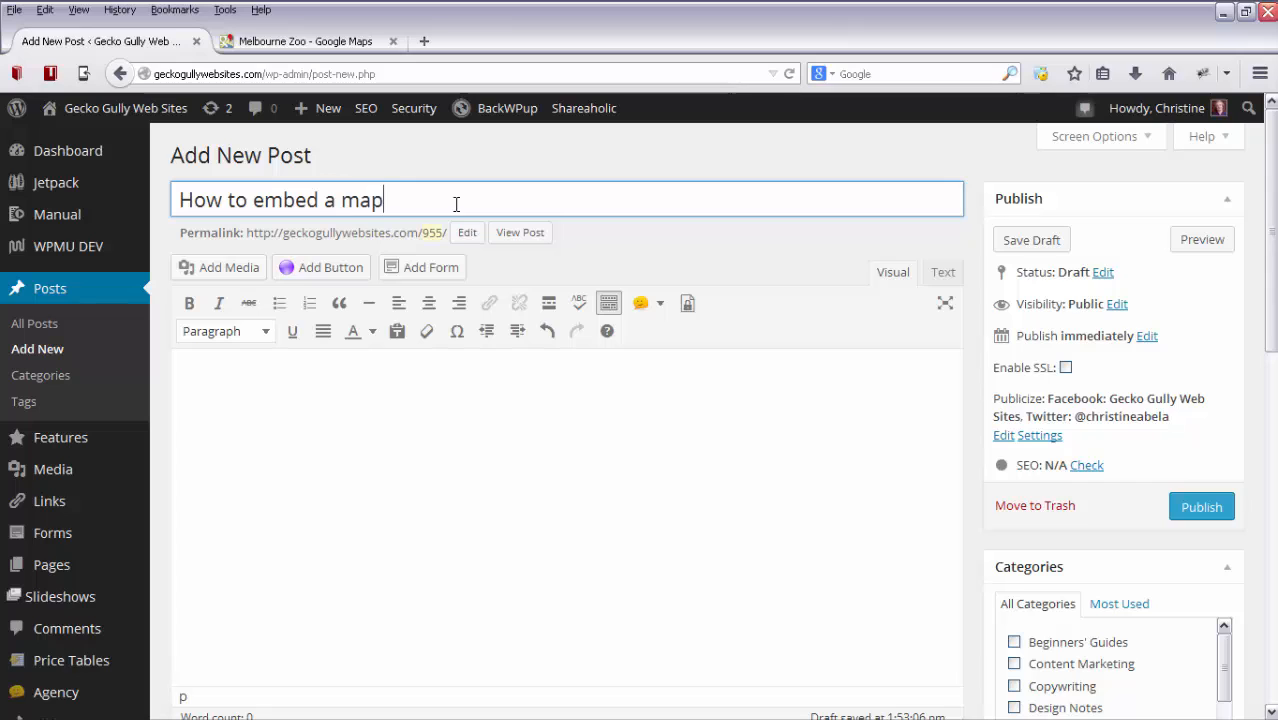
type(" on your site")
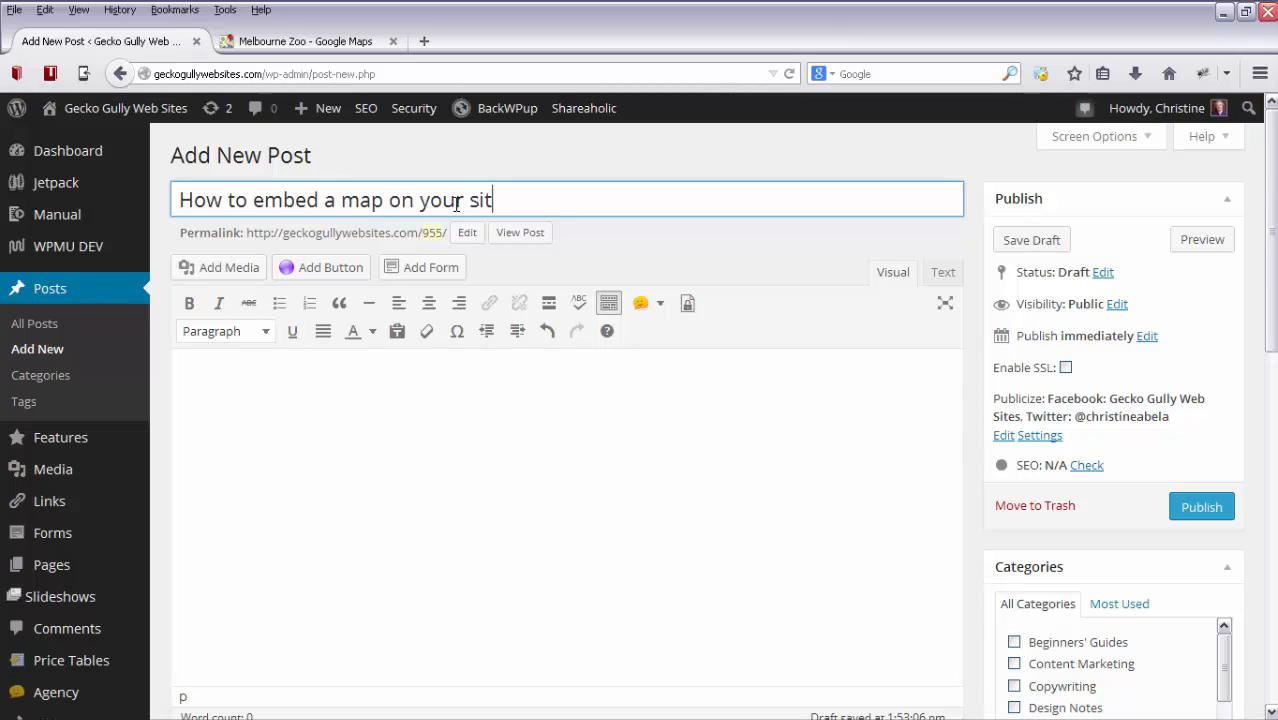
Write "Here is a video to show you how I embedded a map on my site..." in the post body, followed by an empty paragraph.
left_click(350, 388)
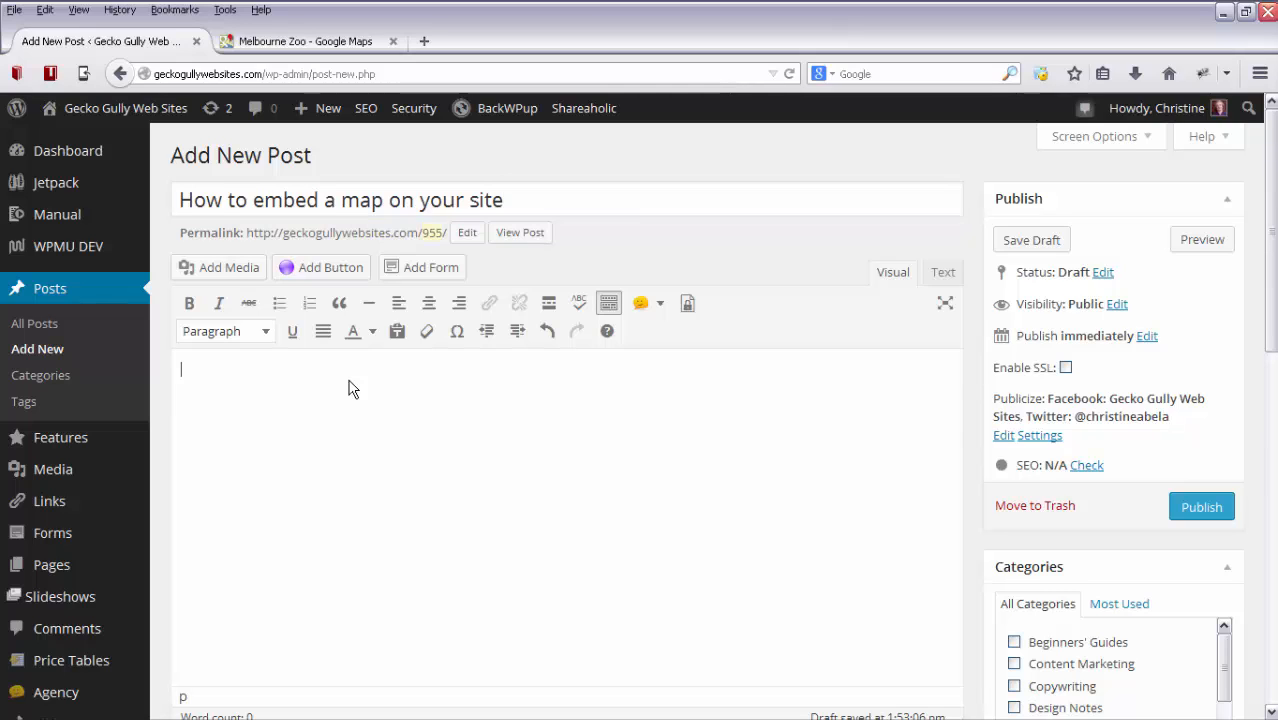
type("Here is a video to show you ")
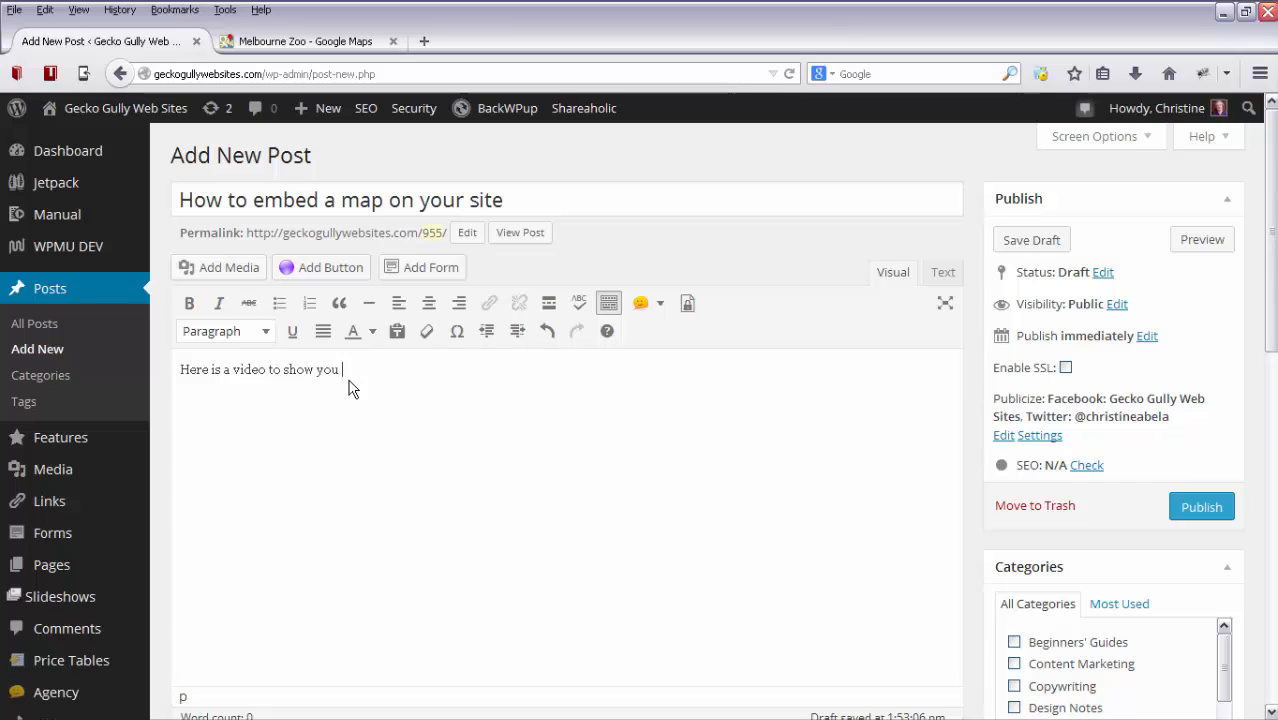
type("how I embe")
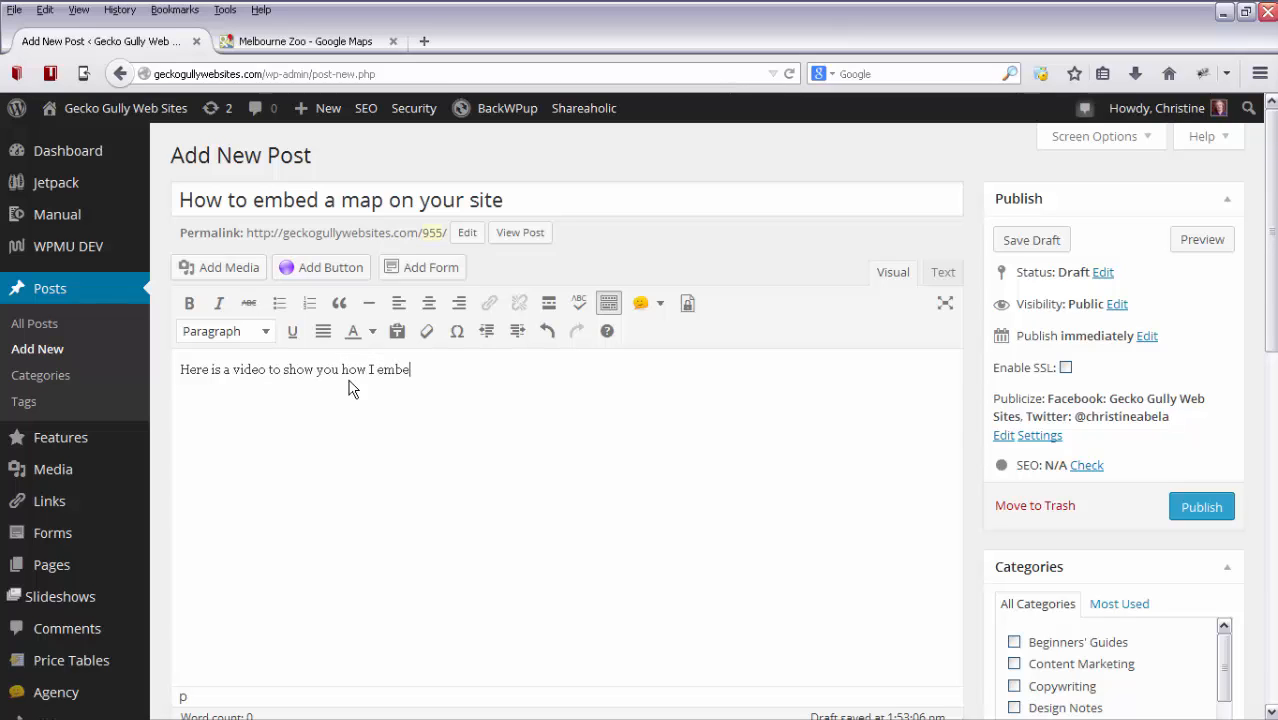
type("dded a map on my site...")
key("Return")
key("Return")
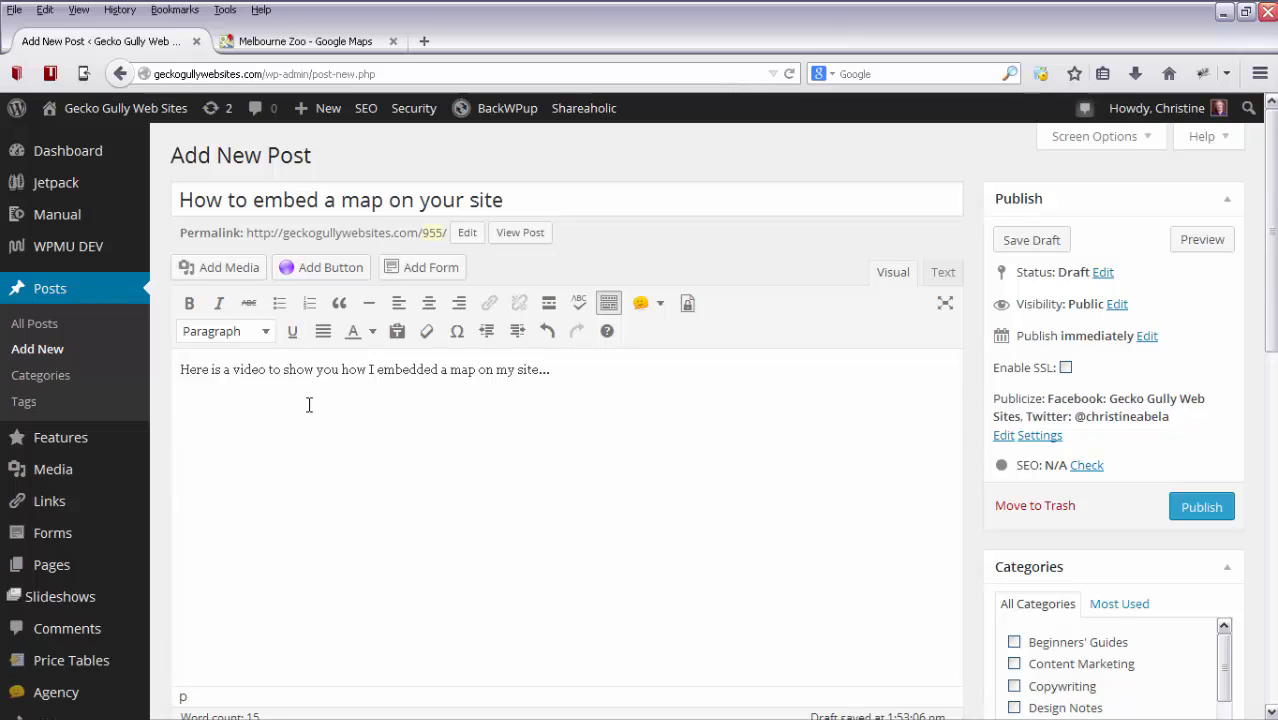
Add the line "Here is the map I embedded..." below the empty paragraph and start a new paragraph after it.
type("Here is the map ")
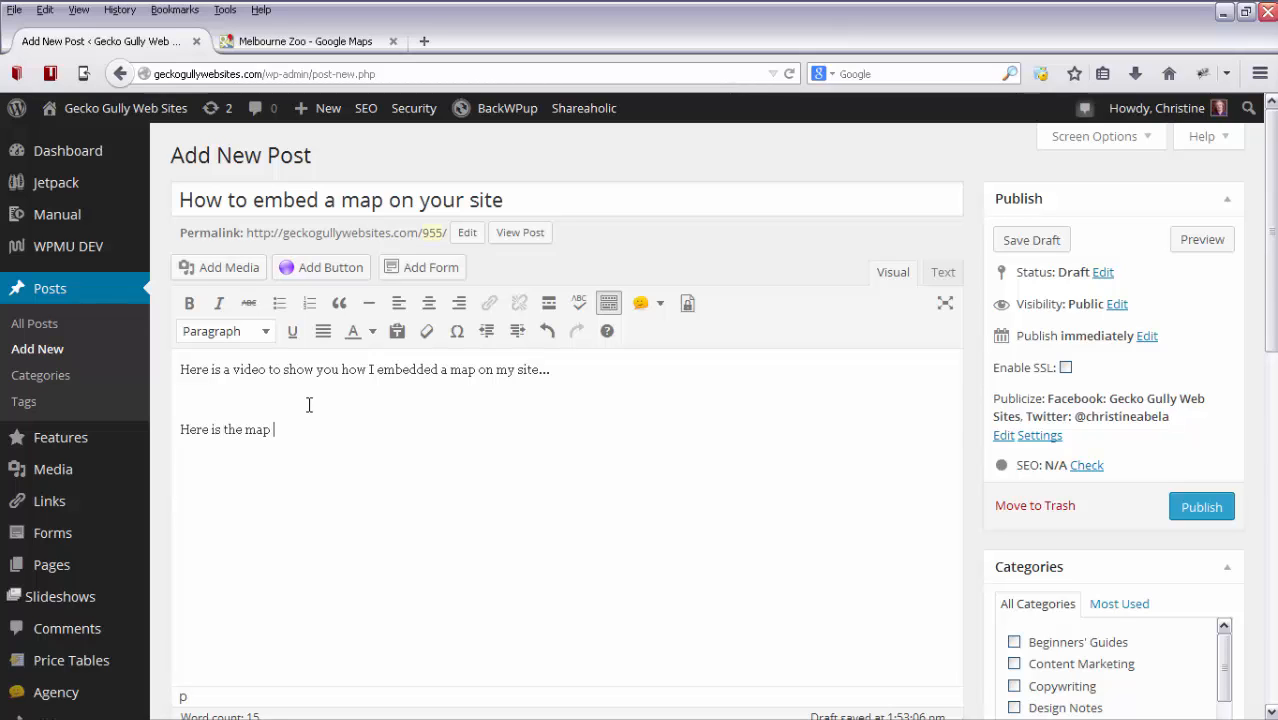
type("I embed")
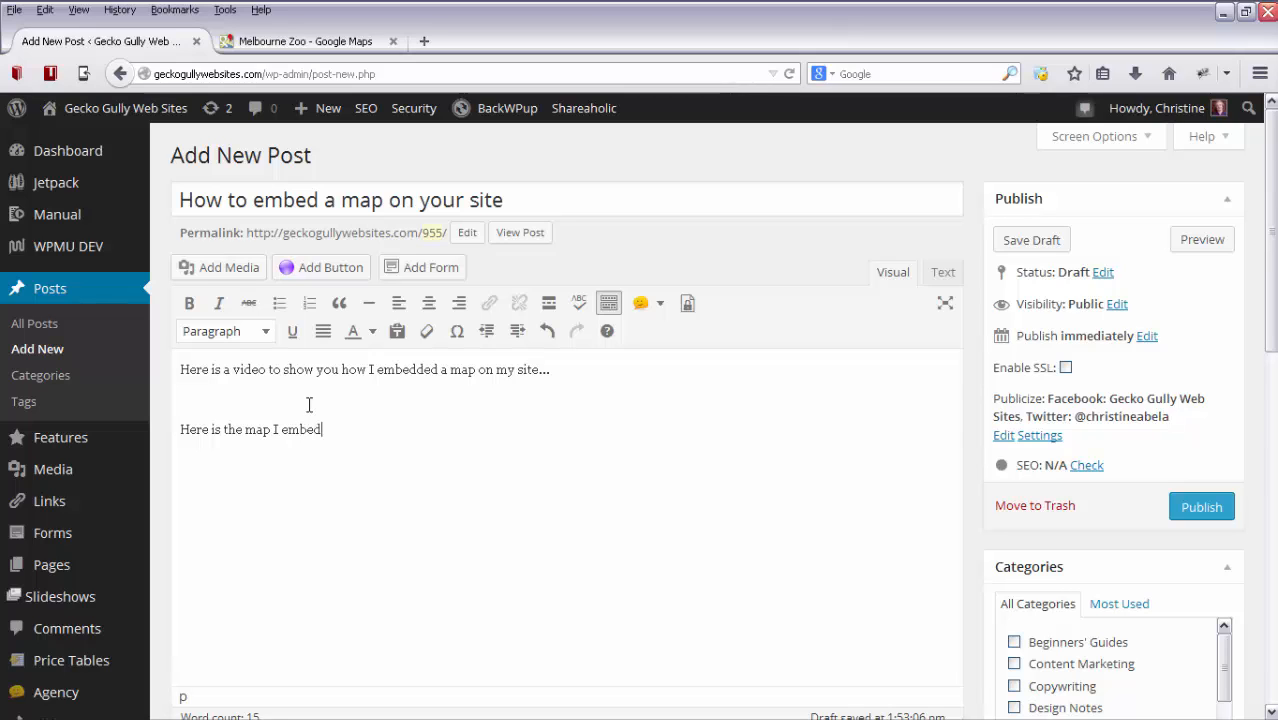
type("ded...")
key("Return")
In the post's HTML source, replace the final &nbsp; with the copied map embed code and return to the visual editor.
left_click(946, 274)
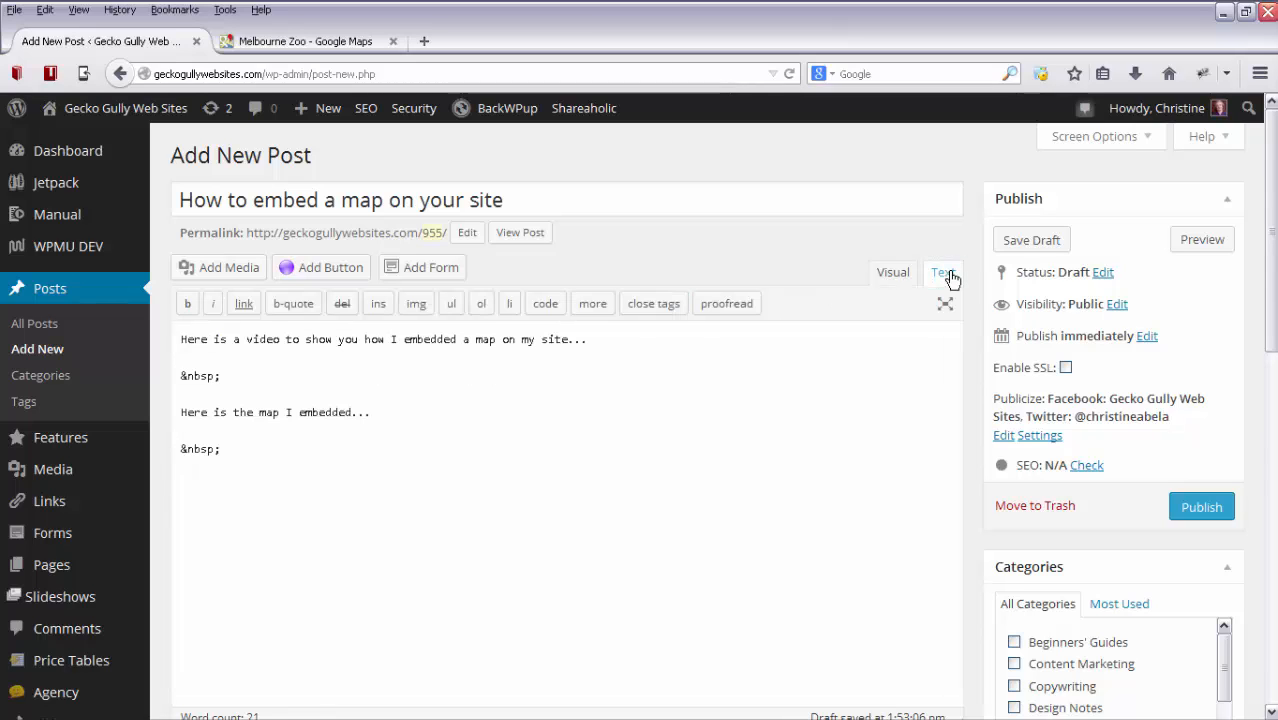
left_click(234, 449)
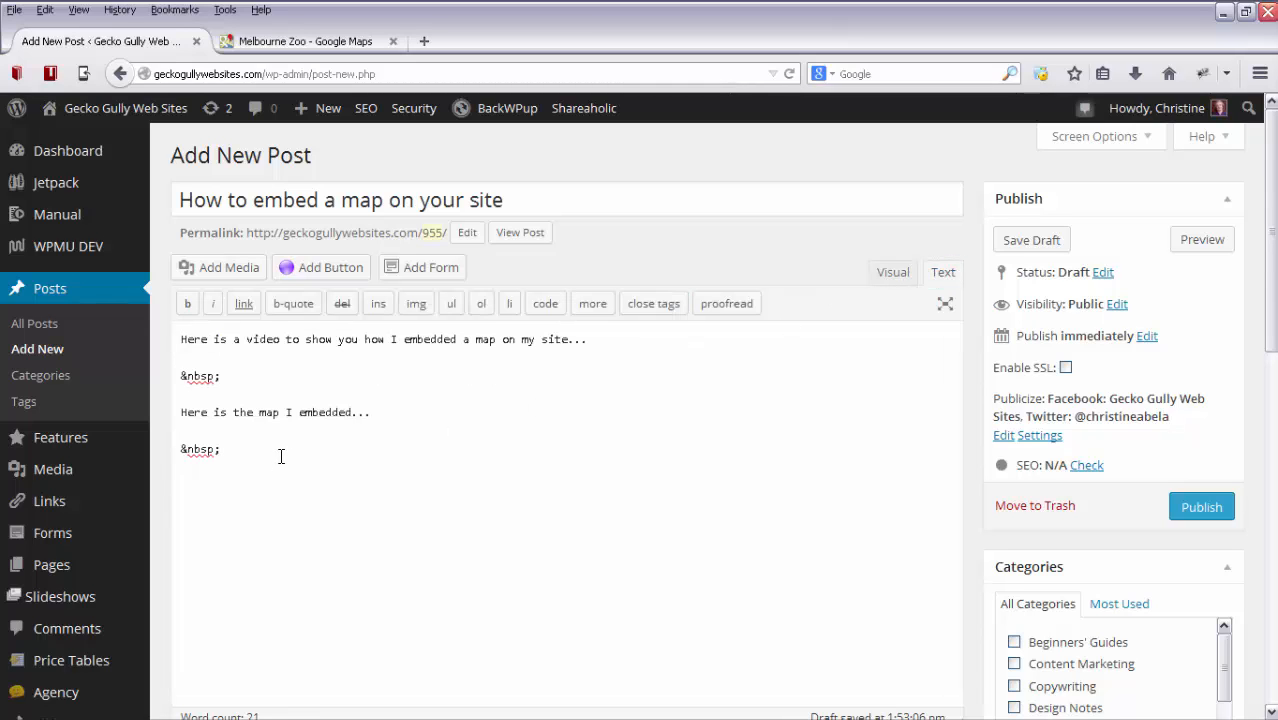
key("shift+Home")
key("BackSpace")
key("ctrl+v")
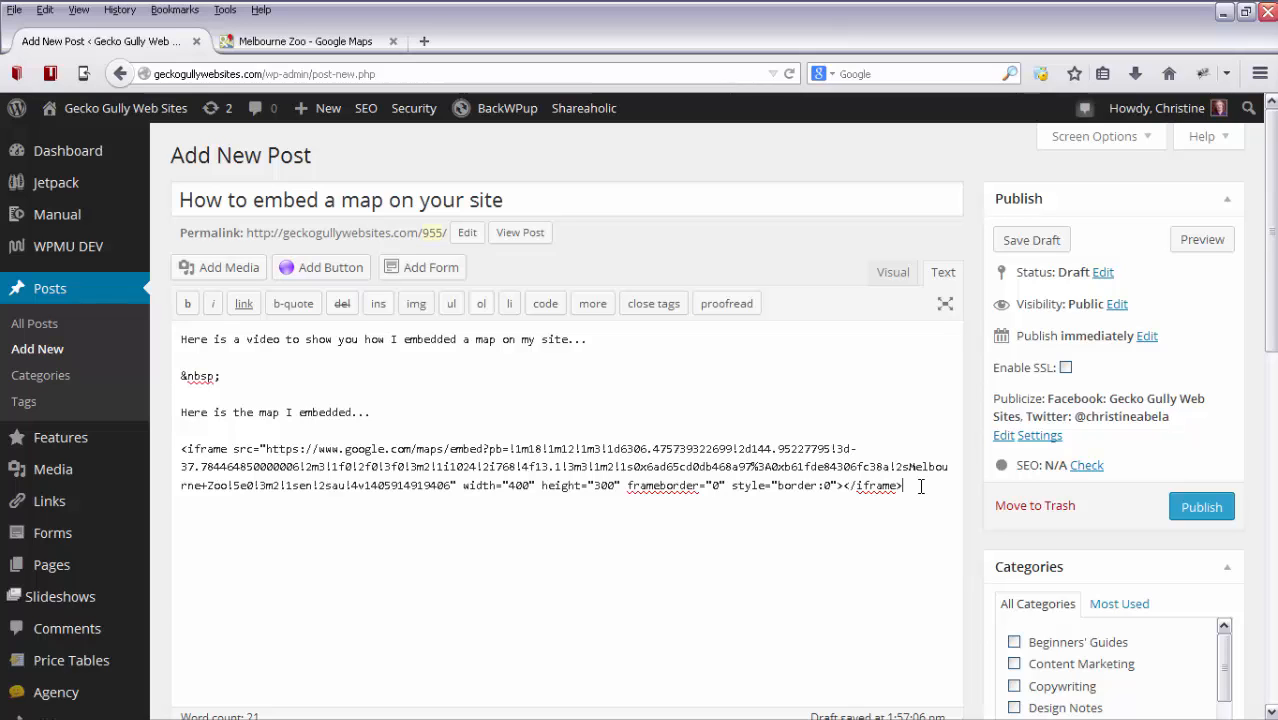
left_click(893, 276)
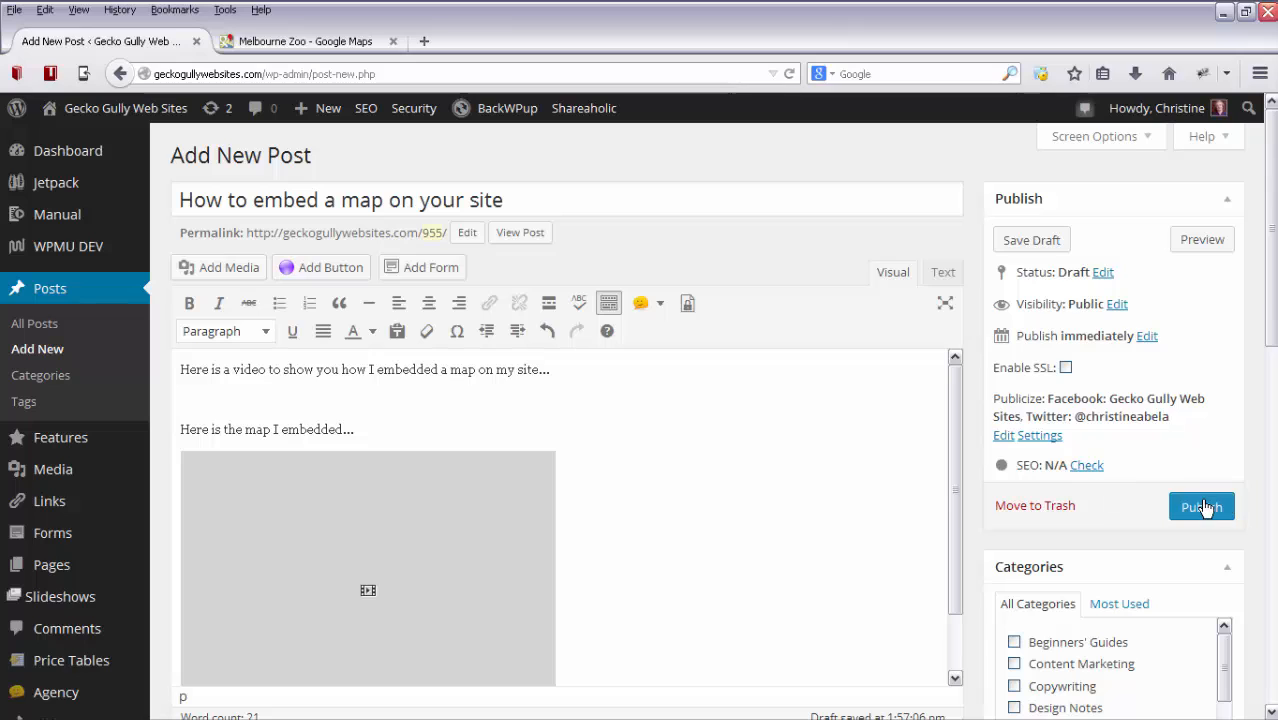
Save the post as a draft and open its preview in a separate browser tab.
left_click(1032, 241)
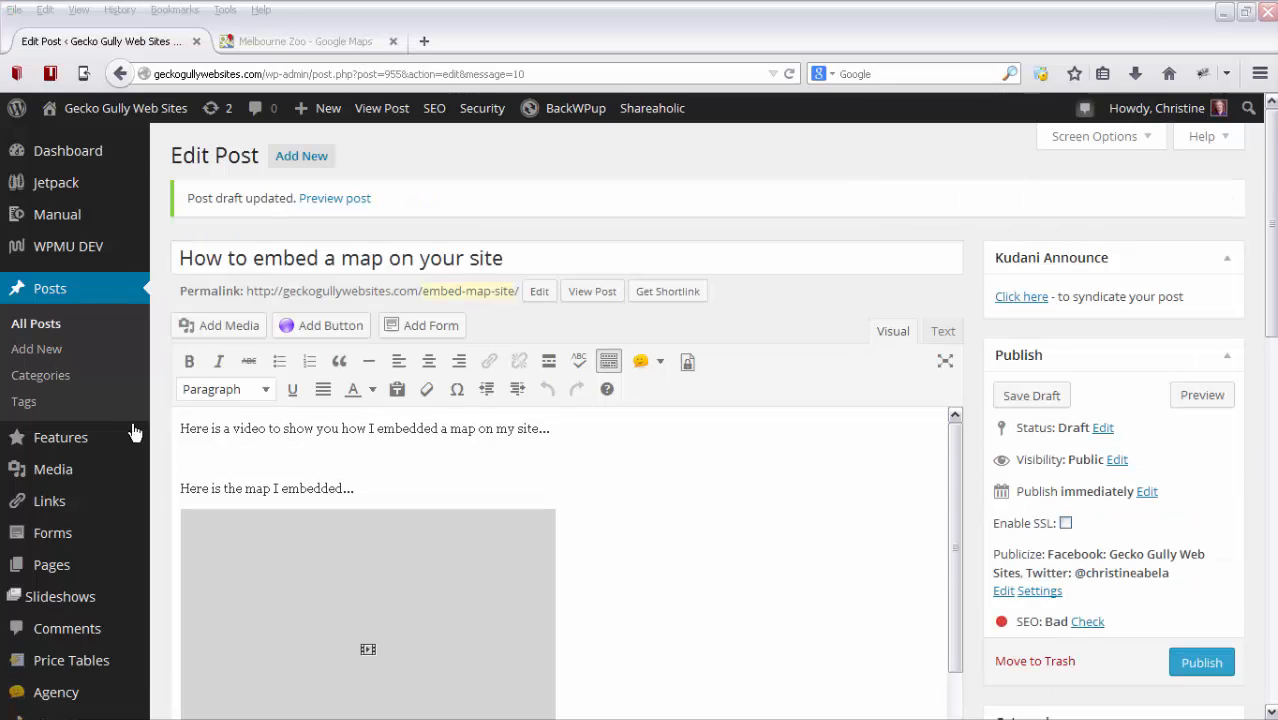
right_click(336, 205)
left_click(405, 213)
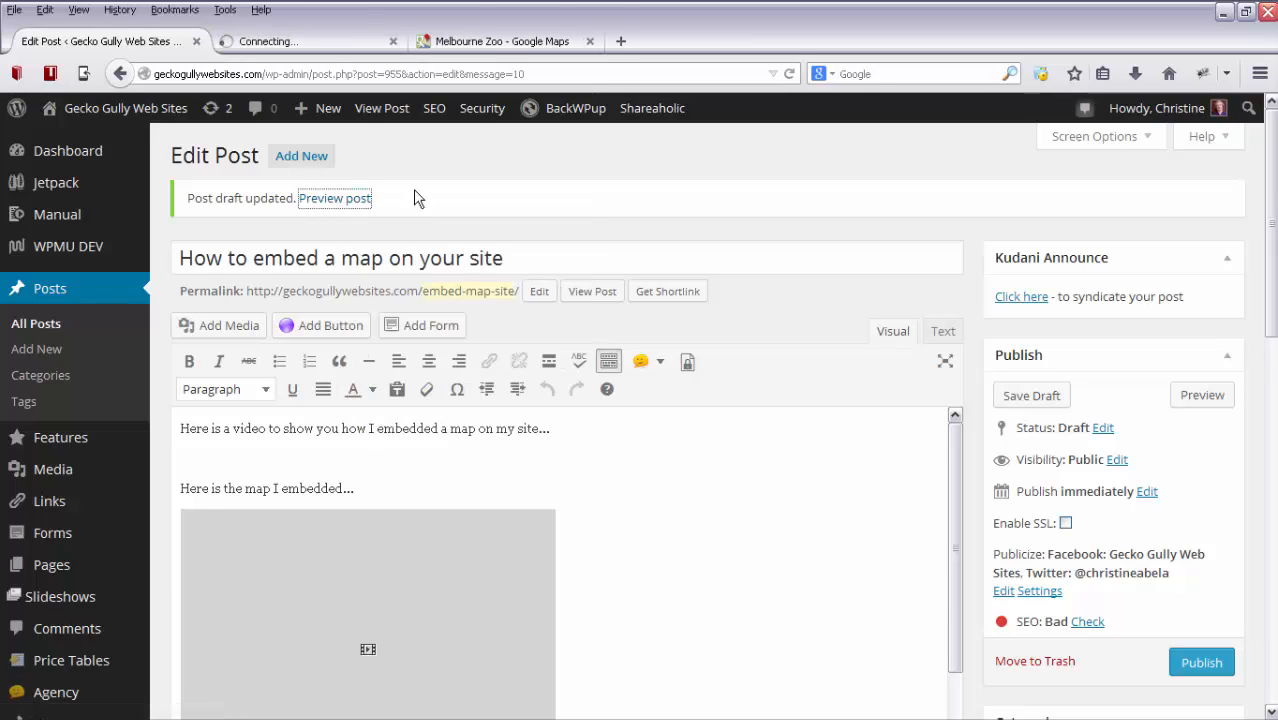
left_click(310, 40)
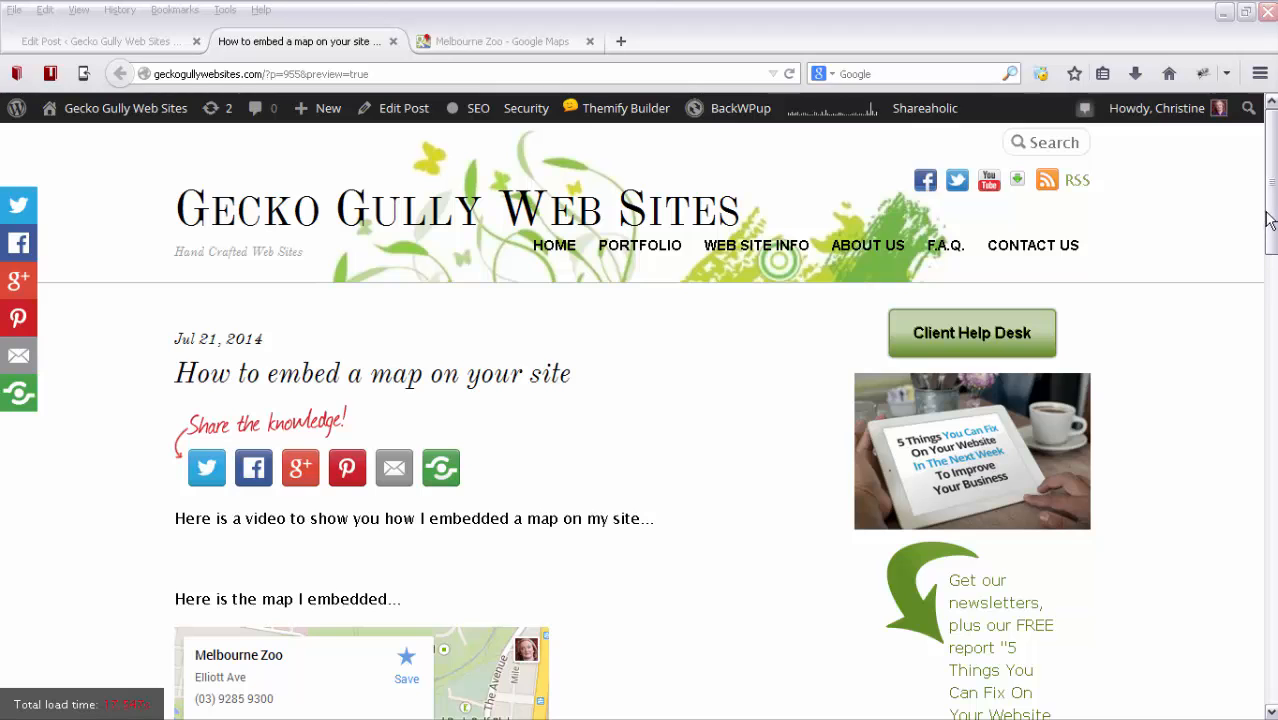
Examine the embedded Melbourne Zoo map in the post preview and pan it to bring the zoo marker into view.
left_click_drag(1272, 225, 1273, 315)
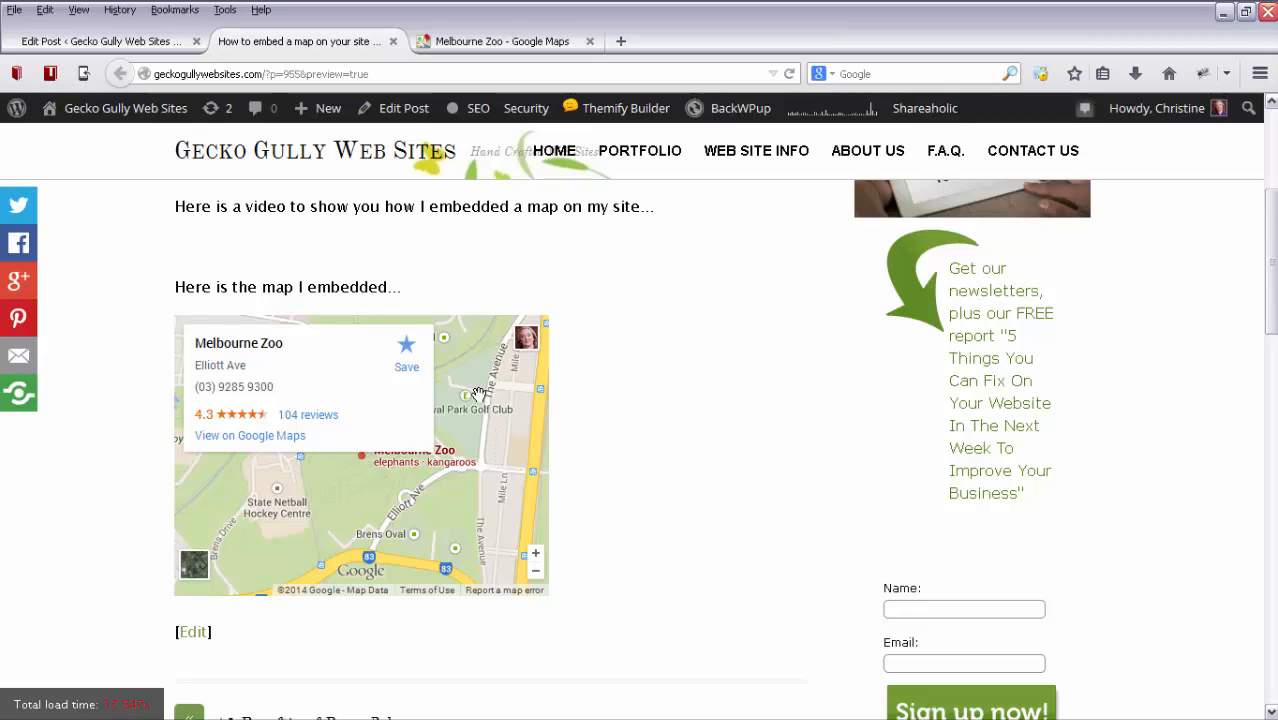
mouse_move(478, 395)
left_mouse_down()
mouse_move(518, 500)
mouse_move(470, 395)
left_mouse_up()
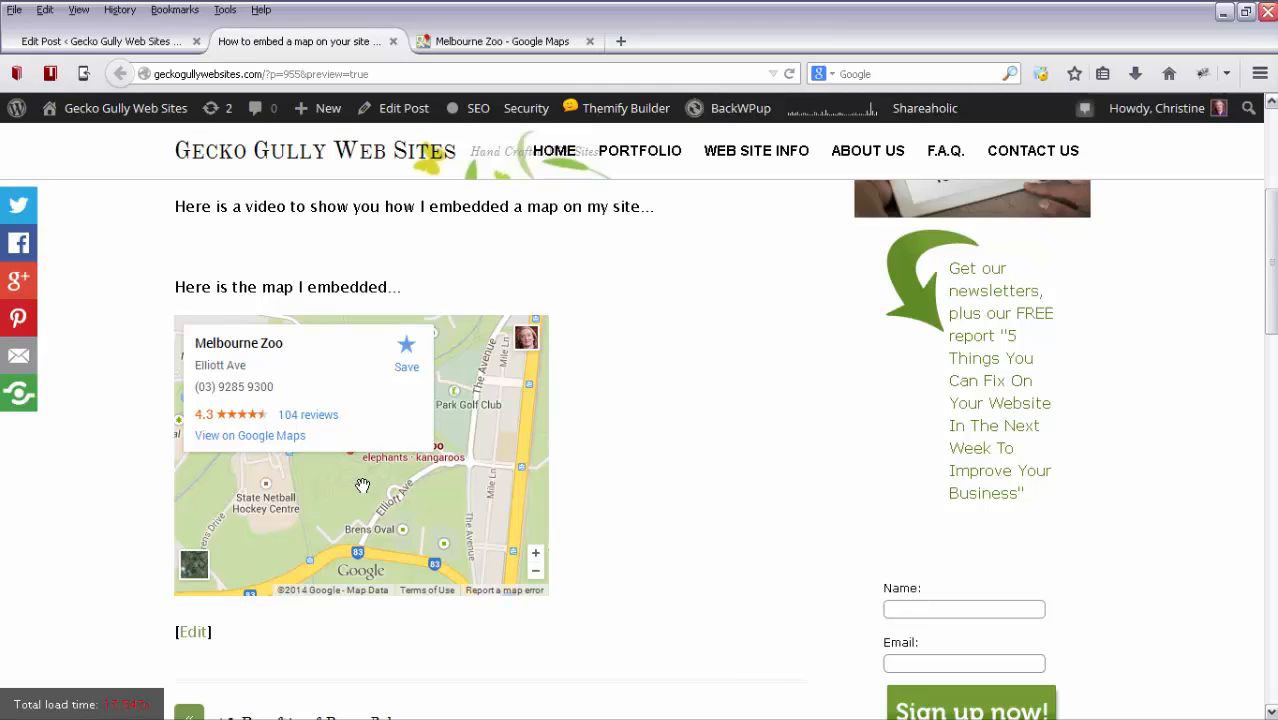
left_click_drag(362, 485, 313, 537)
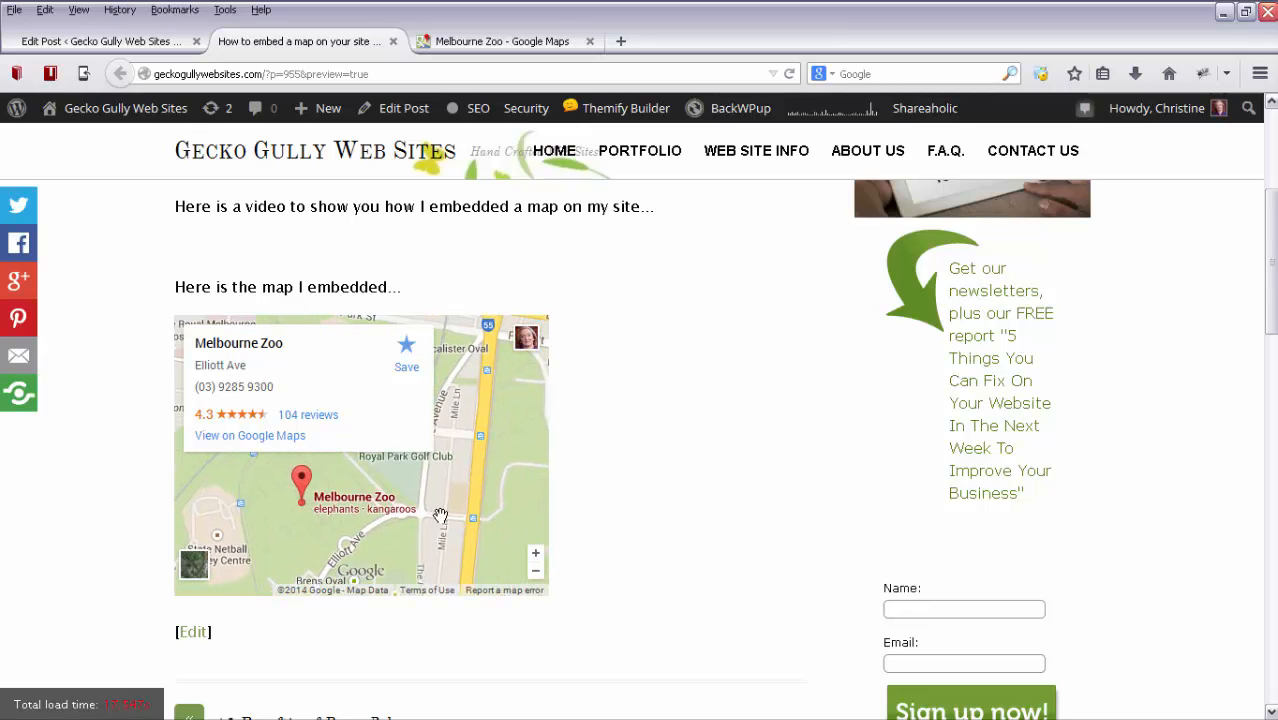